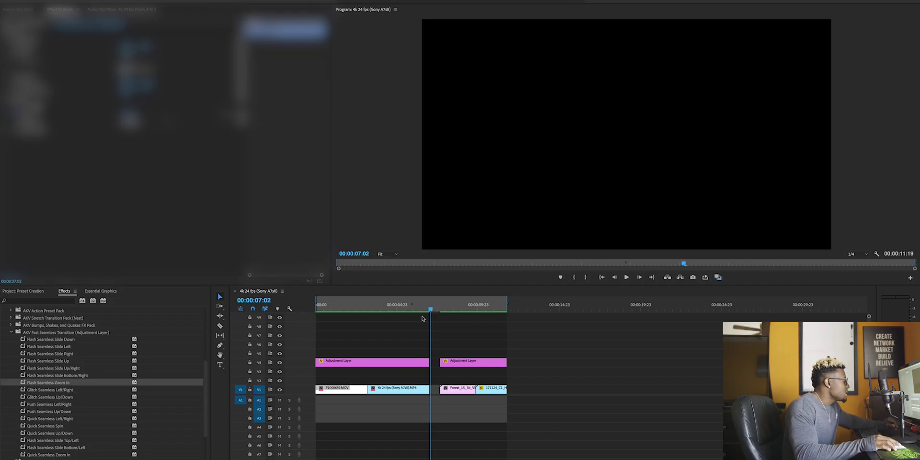
Step: Show the AKV Fast Seamless Transition presets and zoom the timeline in on the 00:00:03:05 cut
left_click(67, 332)
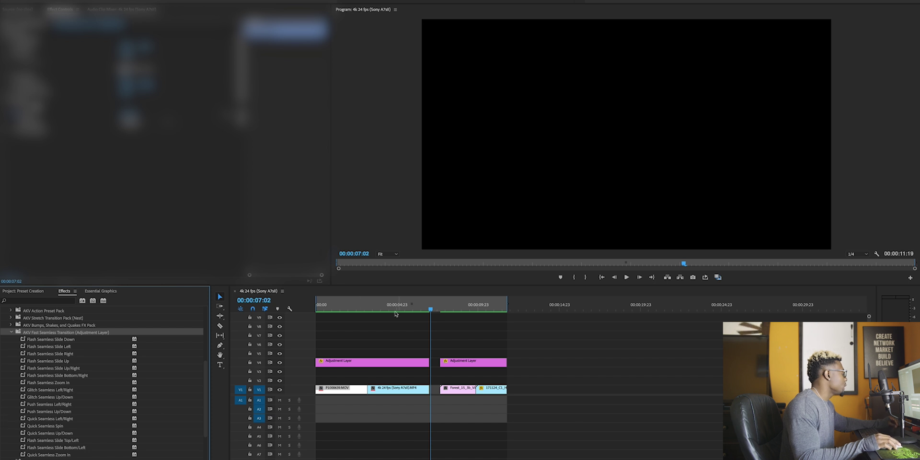
left_click(371, 309)
key("=")
key("=")
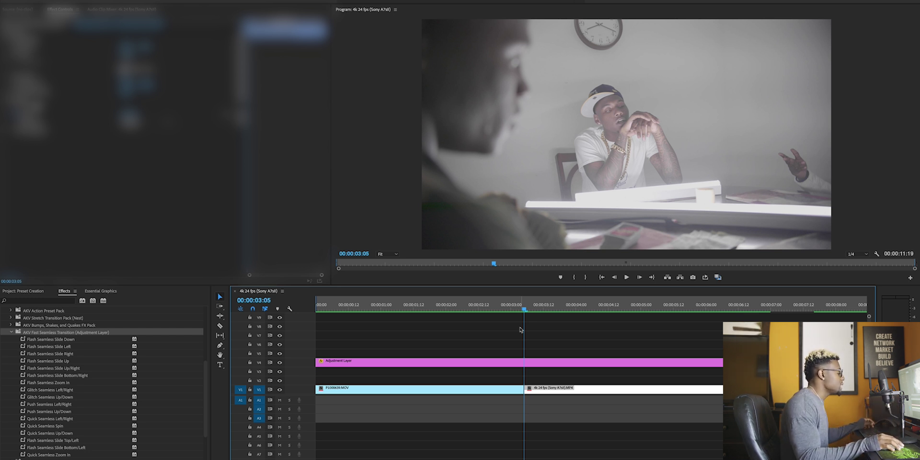
scroll(33, 312, "up", 5)
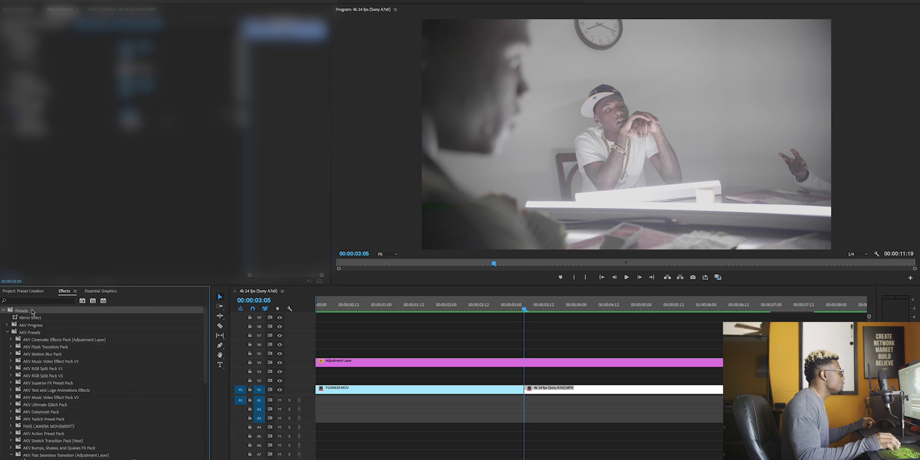
right_click(40, 313)
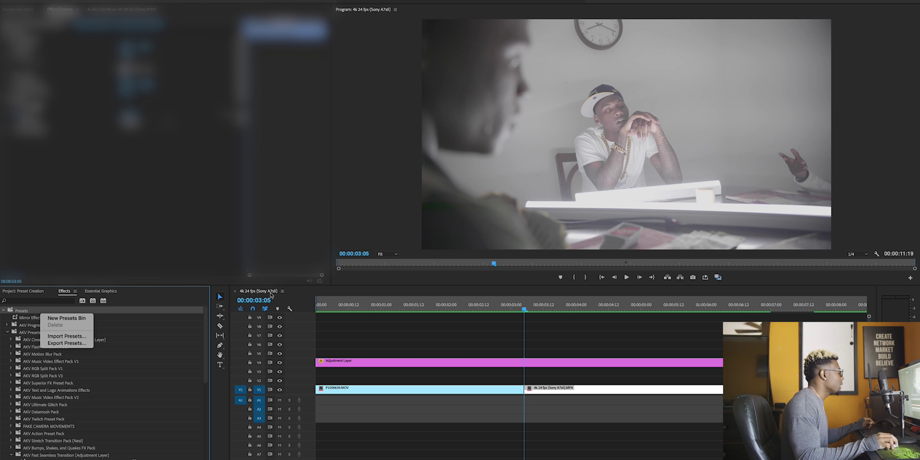
left_click(170, 316)
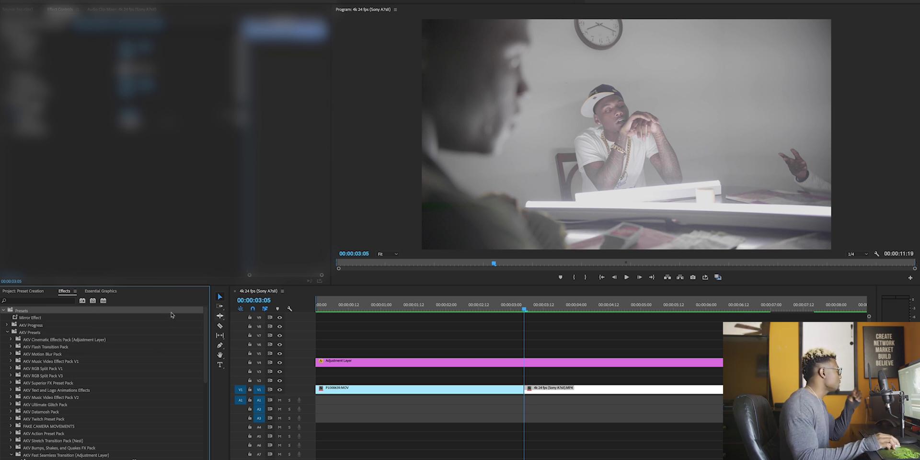
scroll(95, 345, "down", 3)
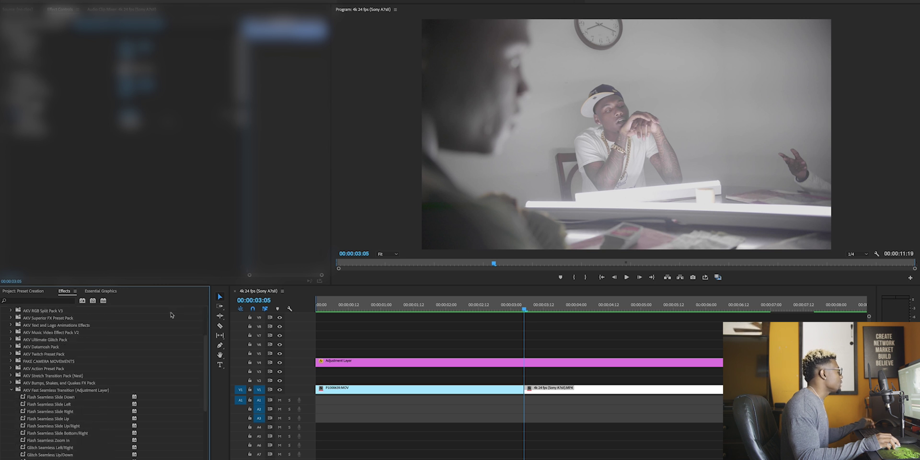
scroll(37, 377, "down", 3)
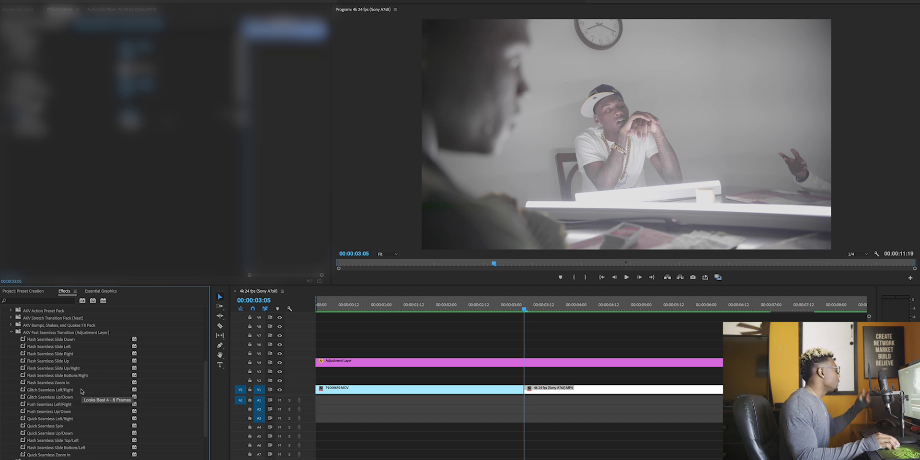
left_click(38, 293)
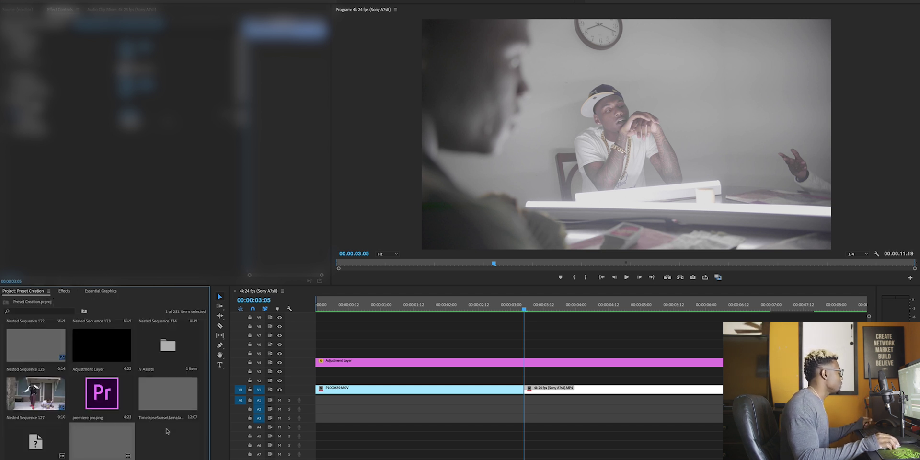
Step: Create a new adjustment layer and place it on V2 just before the first cut
left_click(184, 380)
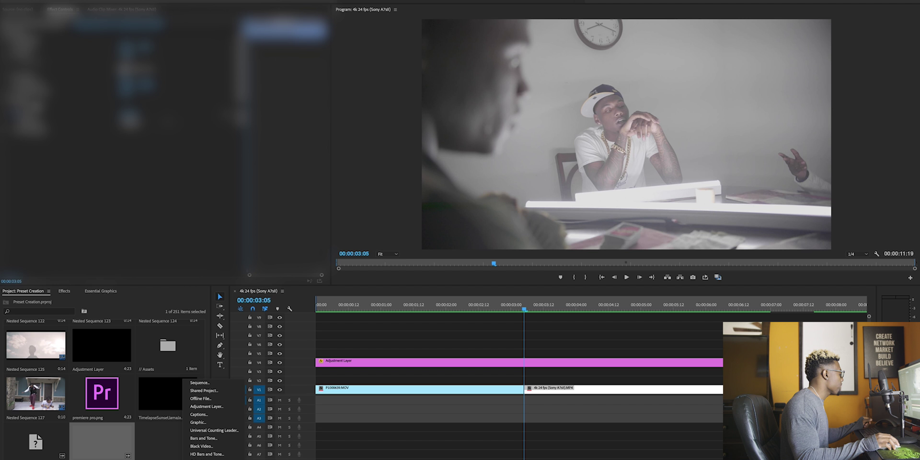
left_click(212, 406)
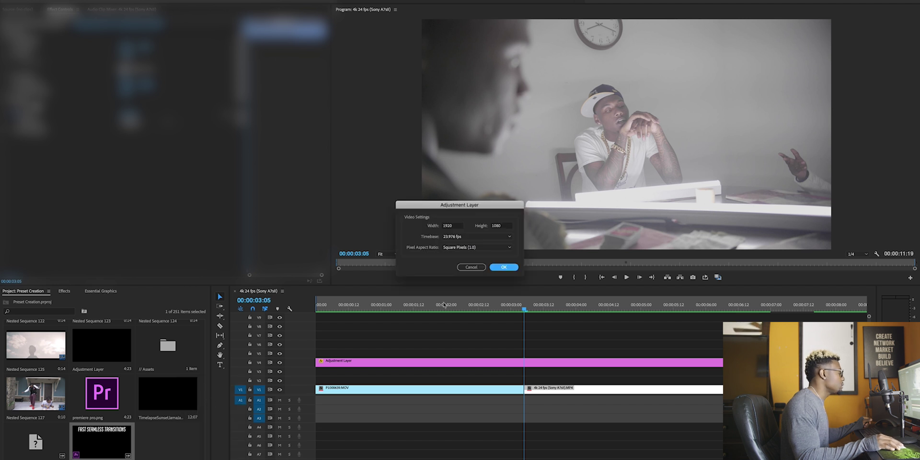
left_click(511, 267)
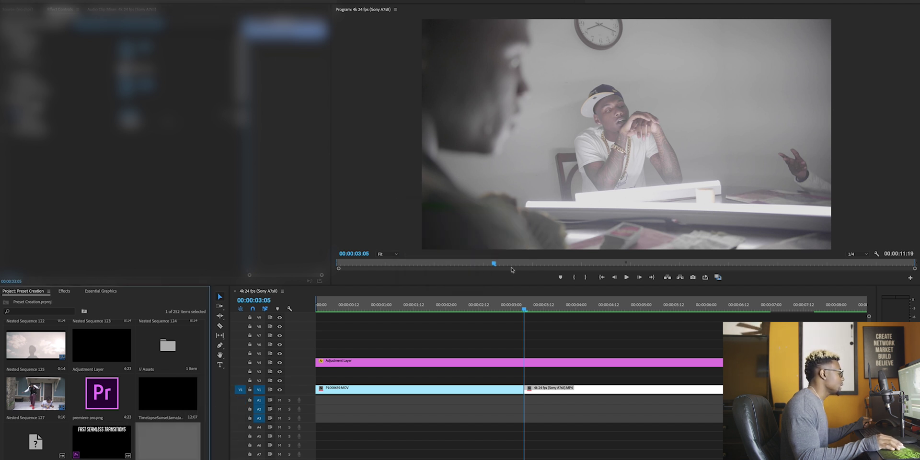
left_click_drag(205, 436, 472, 382)
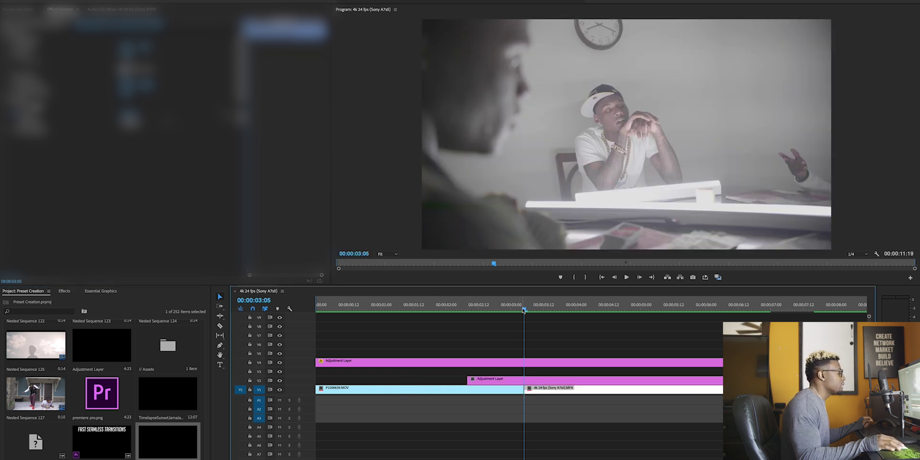
left_click(67, 292)
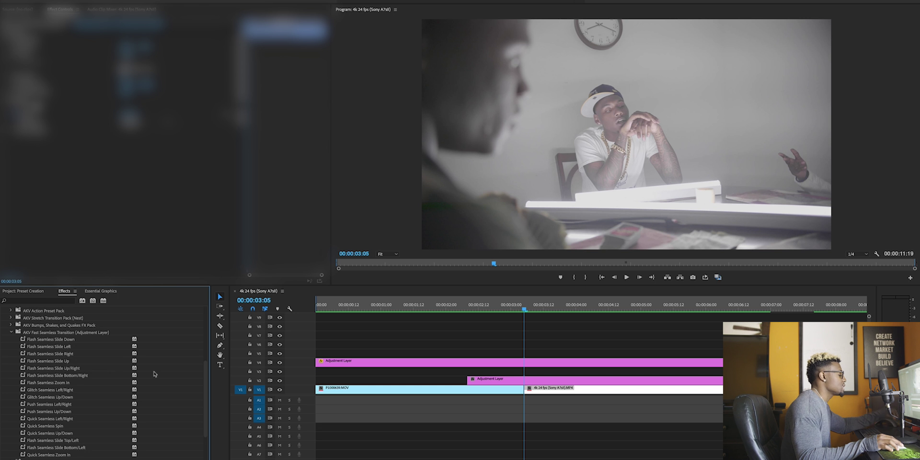
left_click(525, 311)
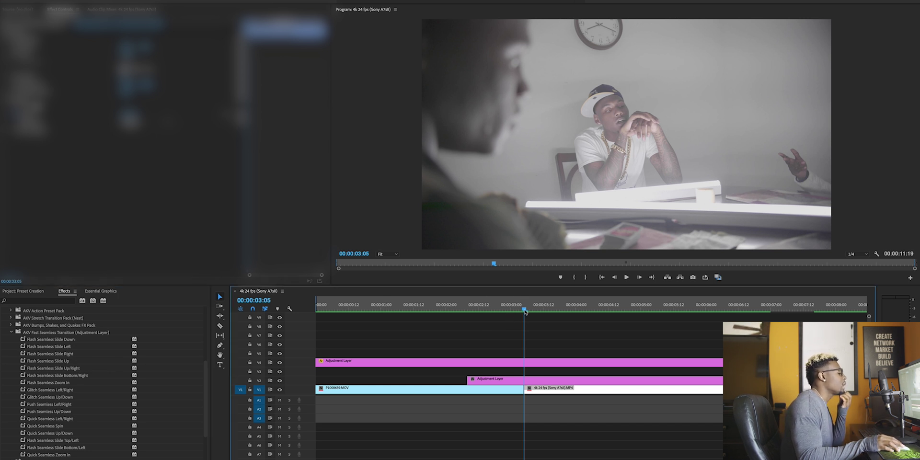
Step: Split the V2 adjustment layer at 00:00:03:01 and 00:00:03:09
left_click(526, 379)
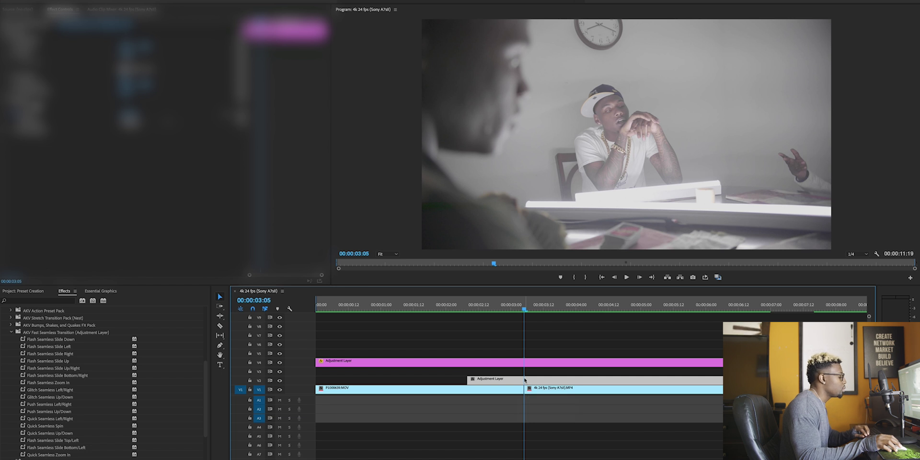
key("Left")
key("Left")
key("Left")
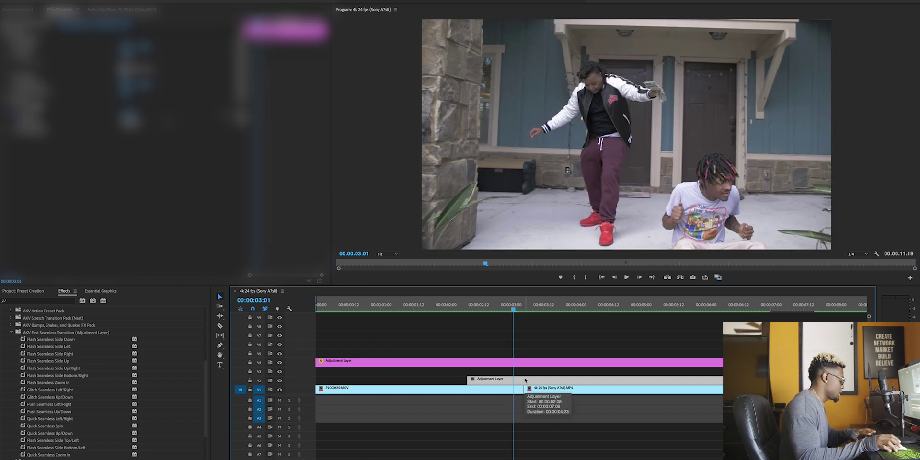
key("ctrl+k")
key("Left")
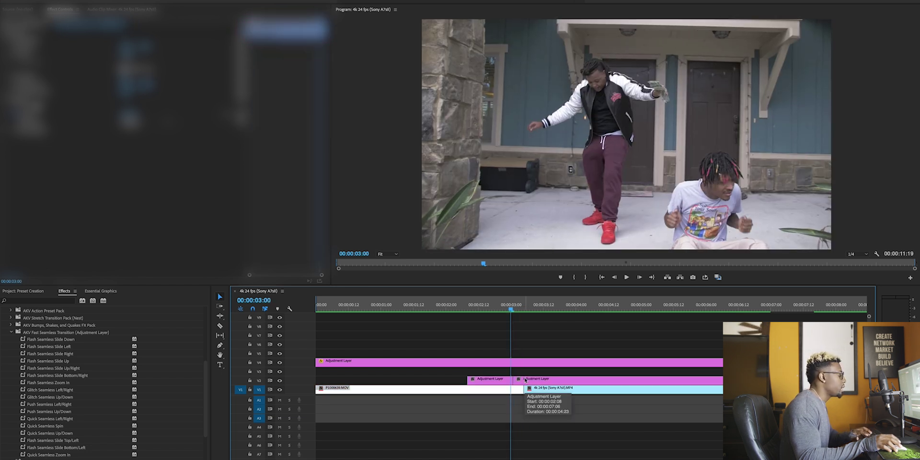
key("shift+Right")
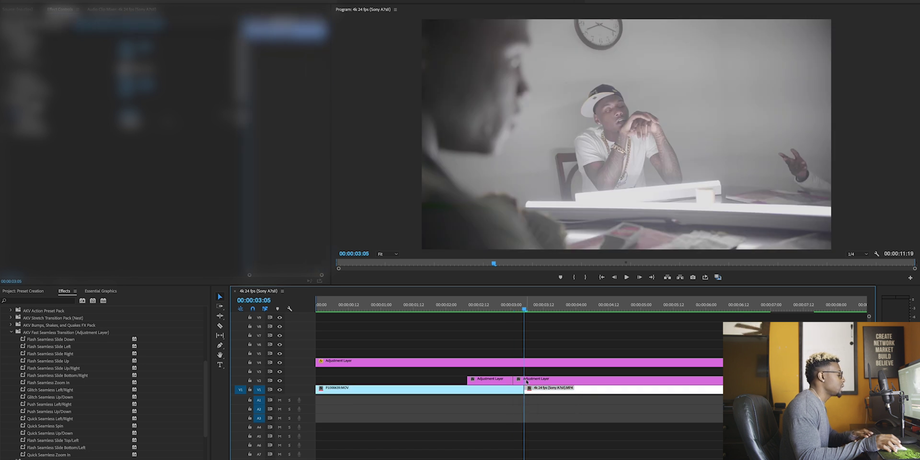
key("shift+Right")
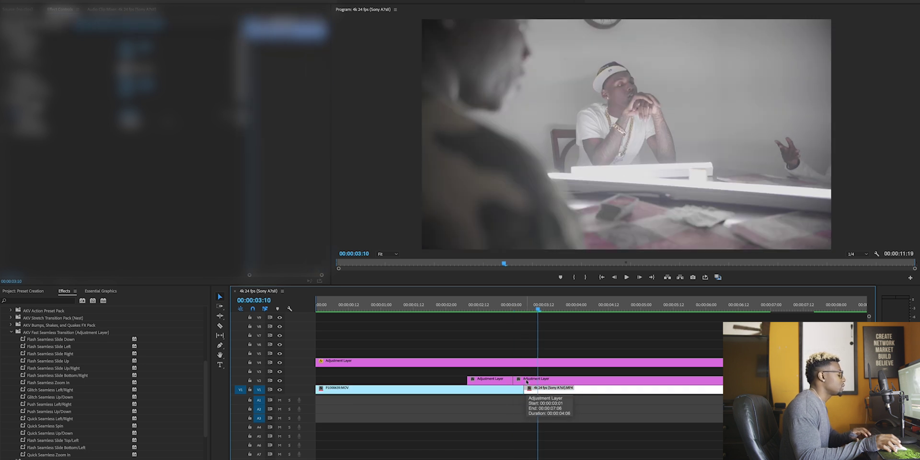
key("Left")
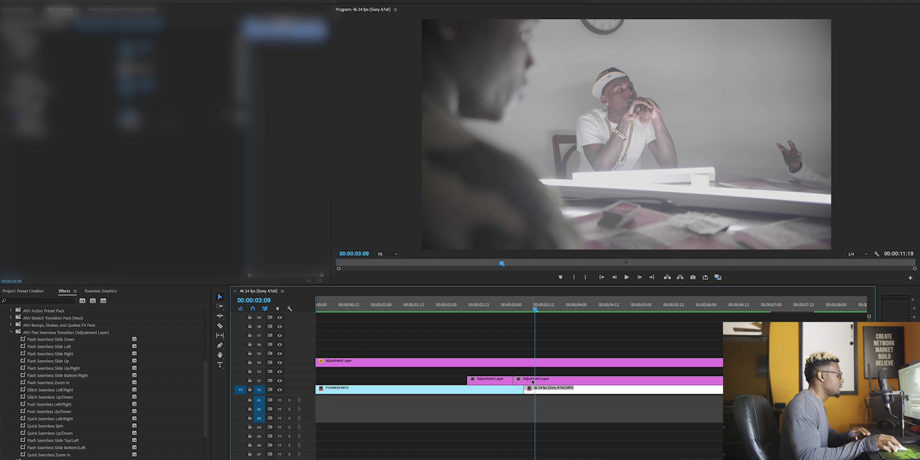
left_click(532, 382)
key("ctrl+k")
Step: Delete the outer adjustment layer pieces, leaving only the frames straddling the cut
left_click(551, 382)
key("Delete")
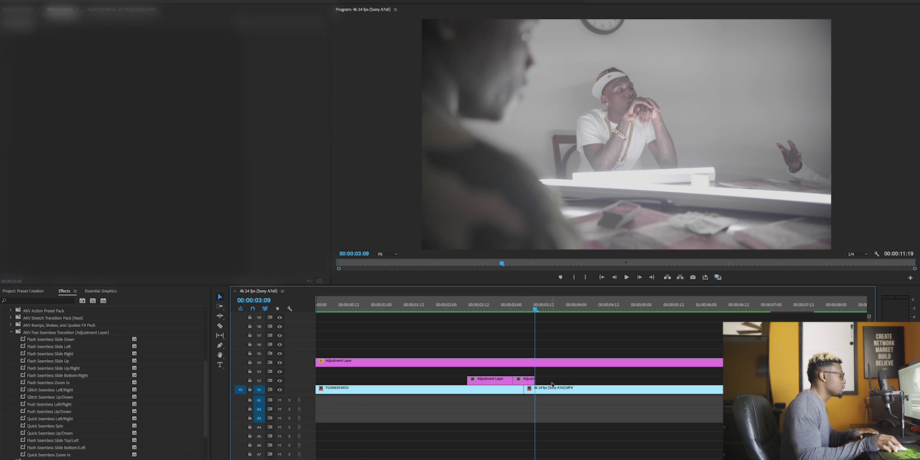
left_click(508, 381)
key("Delete")
left_click_drag(530, 308, 524, 311)
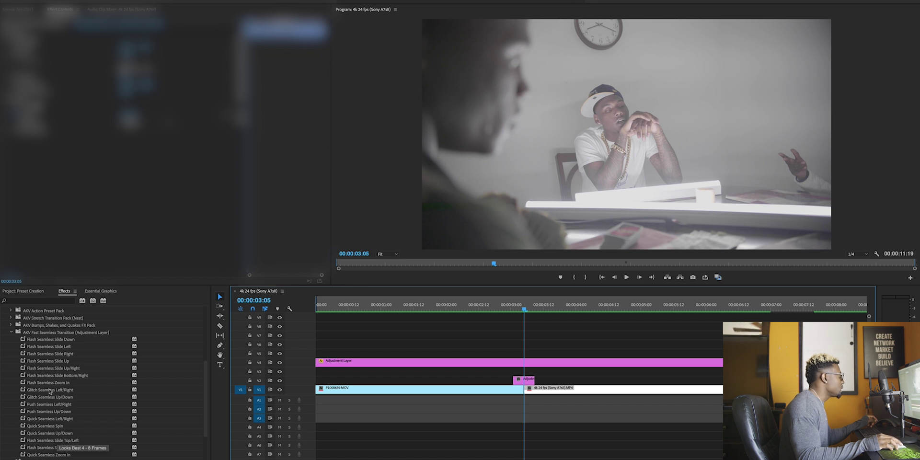
left_click_drag(49, 392, 89, 389)
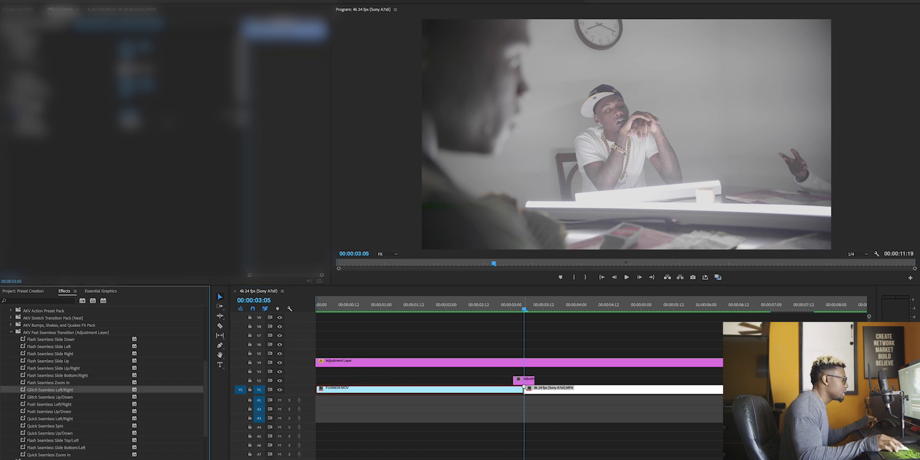
left_click_drag(475, 388, 523, 379)
left_click_drag(517, 304, 506, 309)
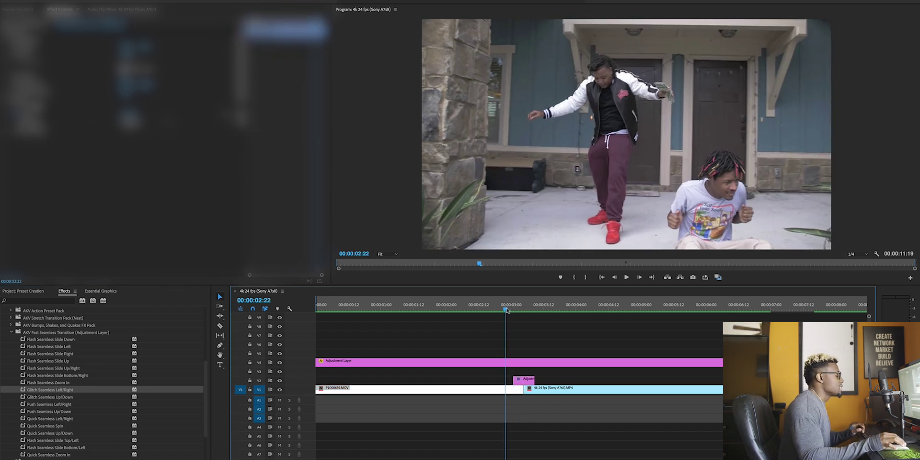
left_click_drag(506, 310, 508, 310)
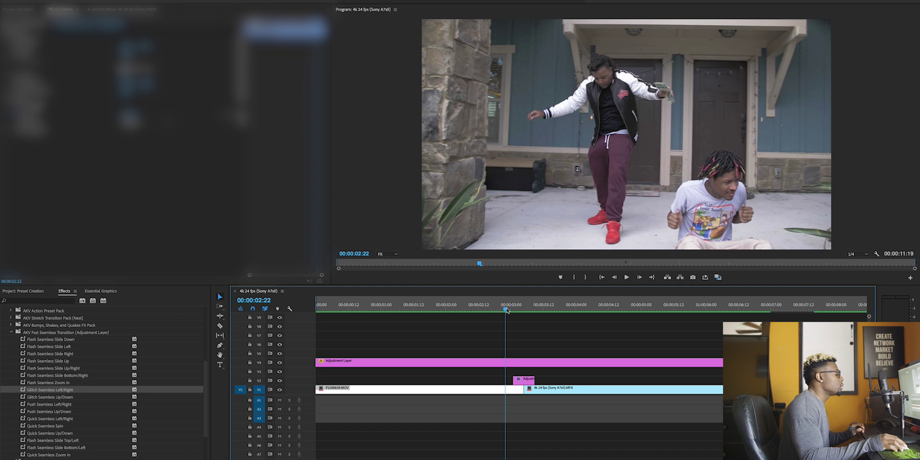
key("space")
left_click(504, 310)
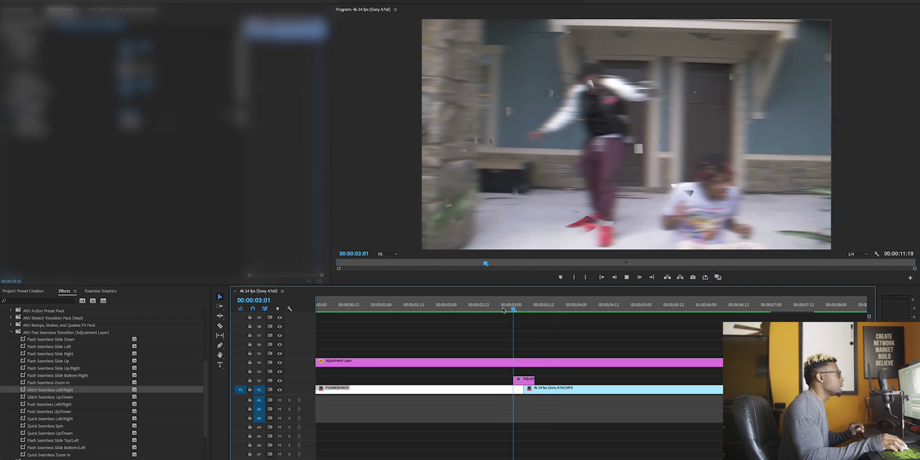
left_click(478, 308)
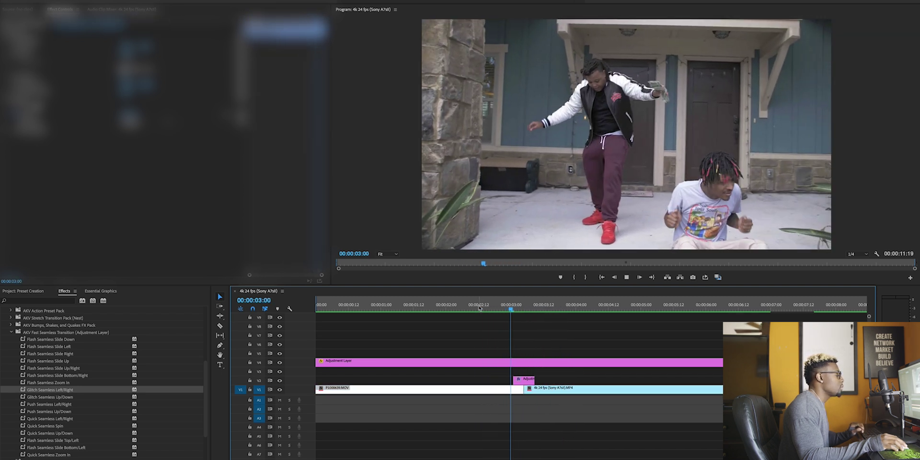
key("space")
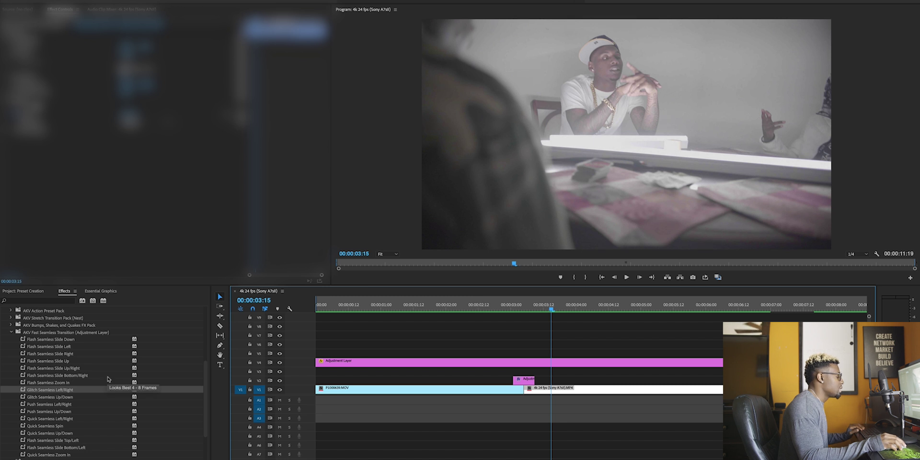
left_click(170, 377)
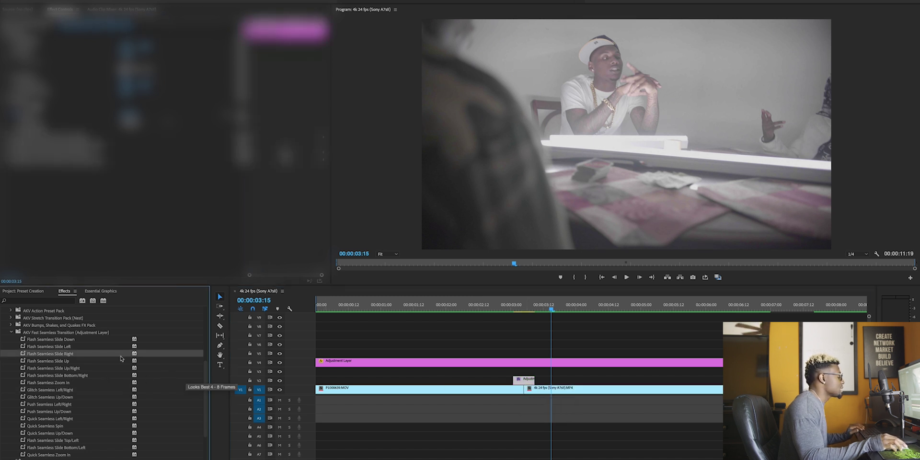
left_click(500, 311)
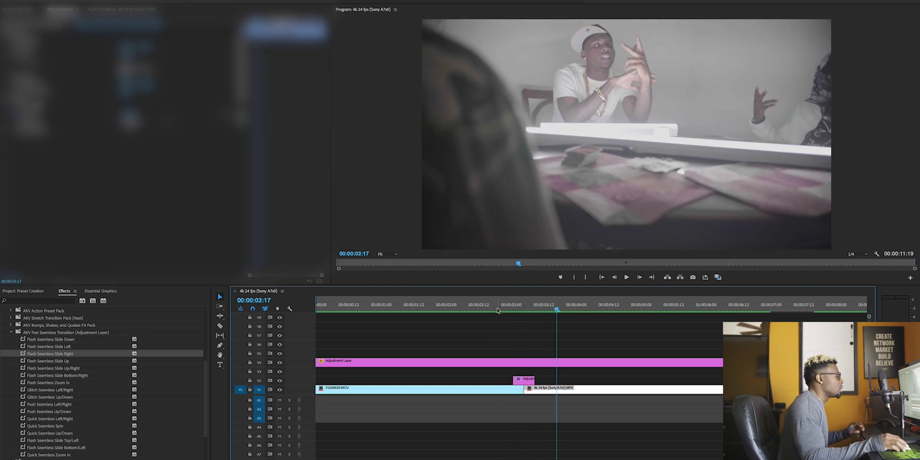
key("Up")
left_click(471, 309)
key("space")
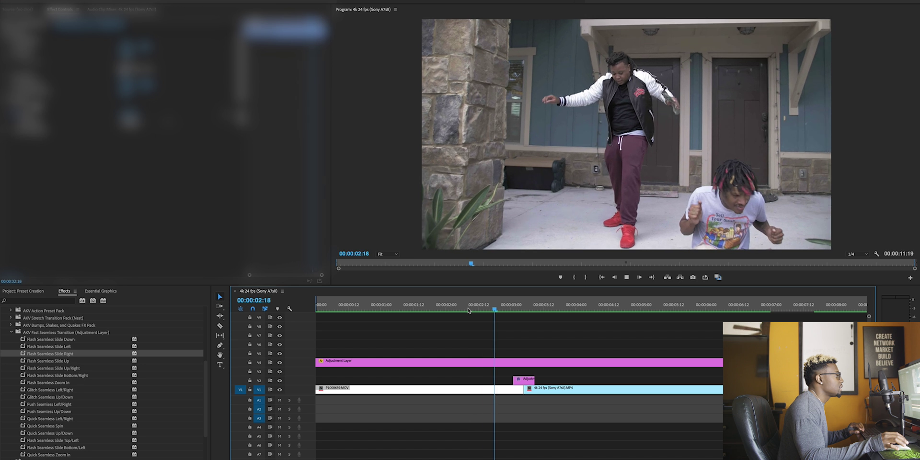
left_click(484, 309)
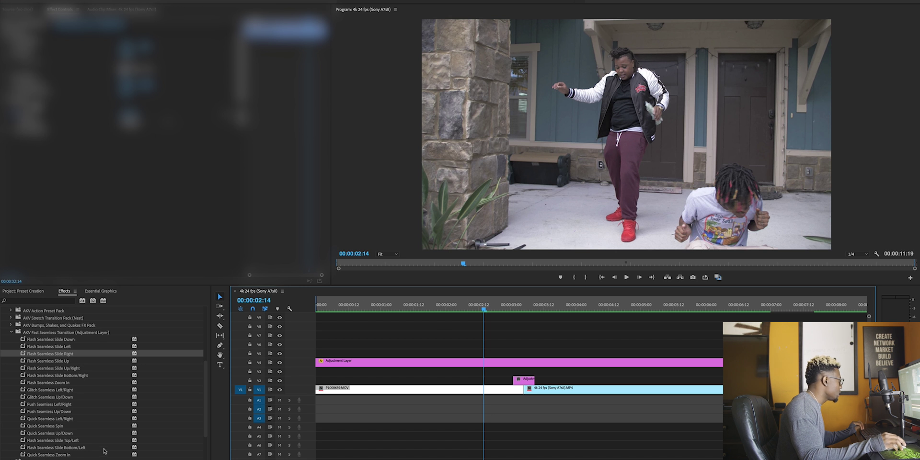
Step: Select Quick Seamless Zoom In and the short adjustment layer, then replay the first cut
left_click(50, 455)
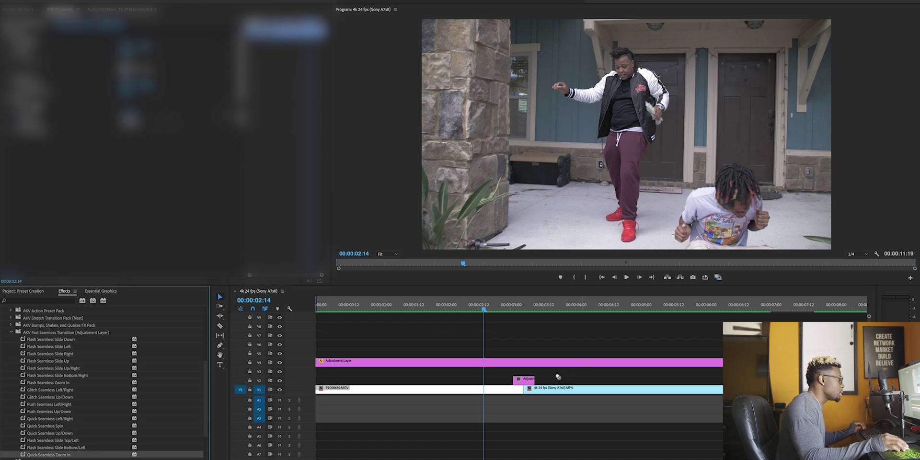
left_click(527, 379)
mouse_move(524, 379)
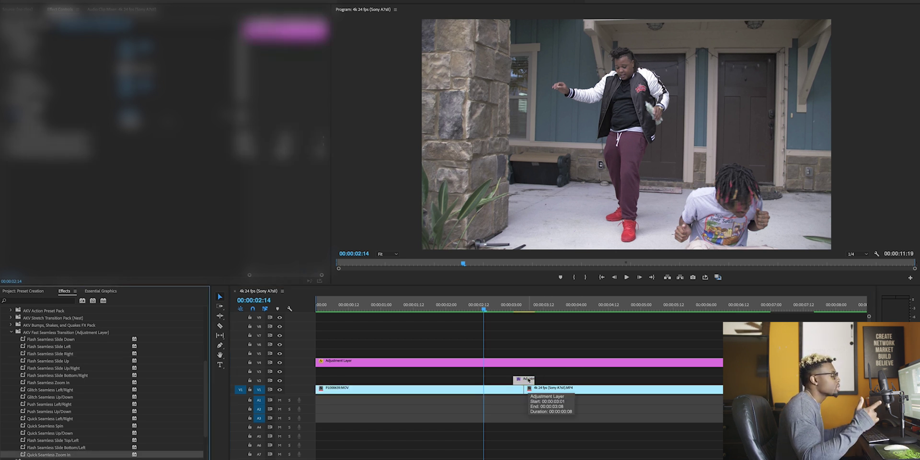
left_click(503, 389)
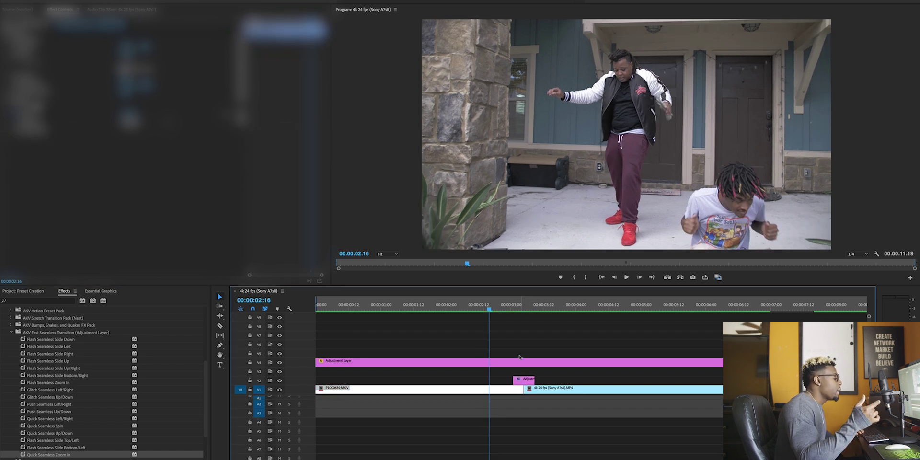
key("space")
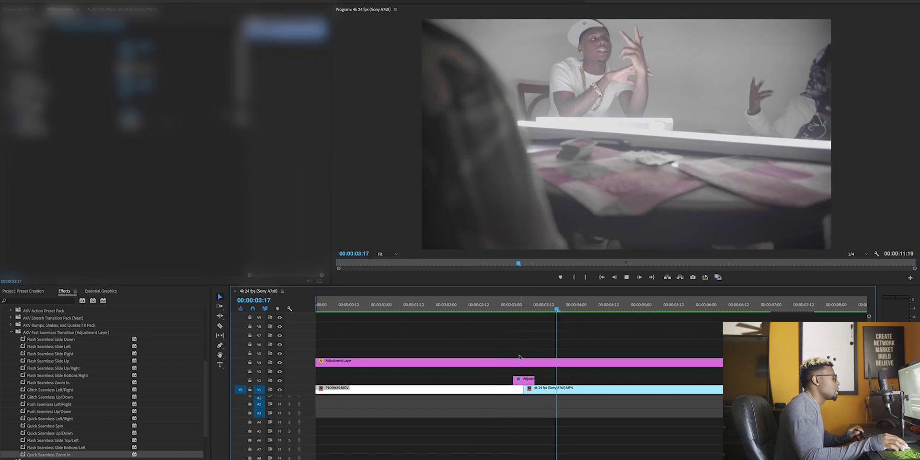
left_click(498, 307)
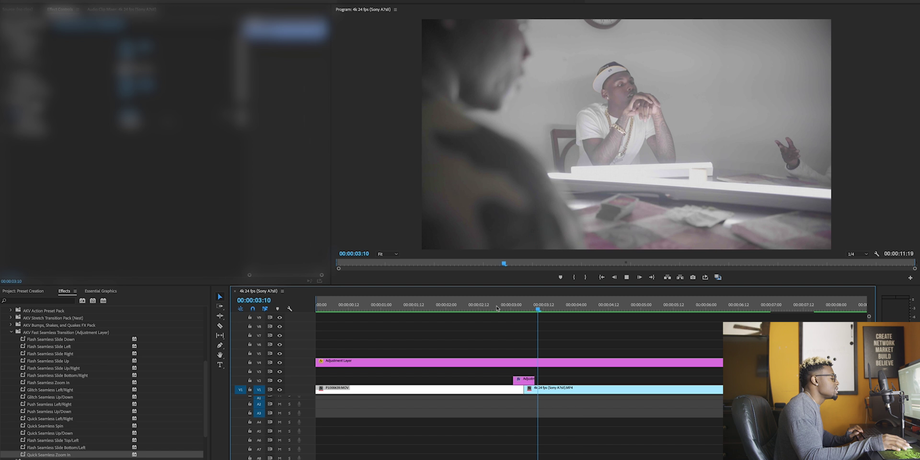
left_click(497, 308)
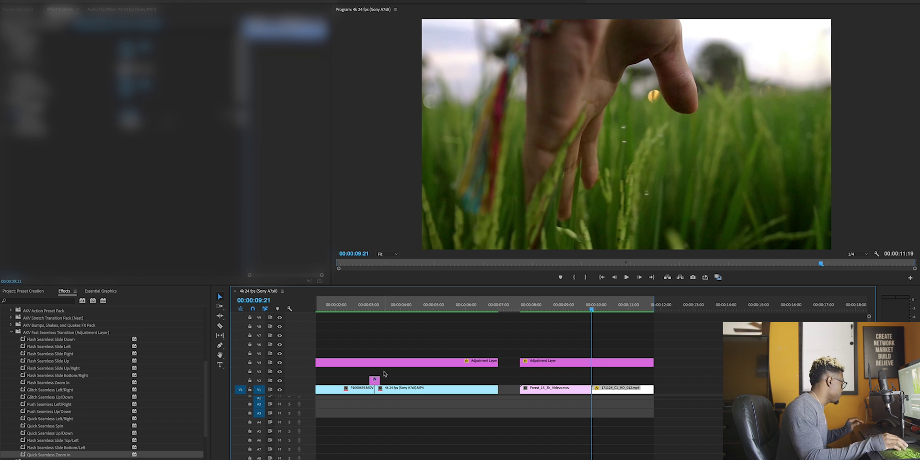
Step: Move the short adjustment layer onto the Forest-to-grass cut and drop Quick Seamless Spin on it
left_click_drag(374, 381, 473, 384)
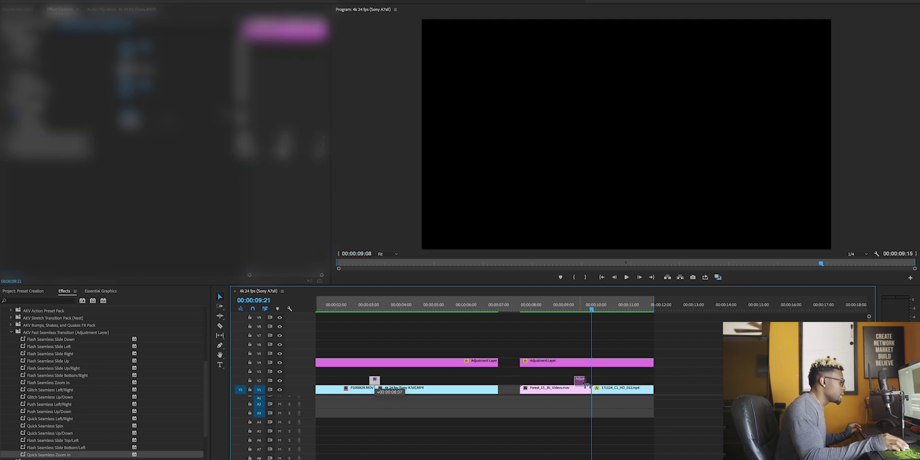
left_click_drag(592, 382, 591, 382)
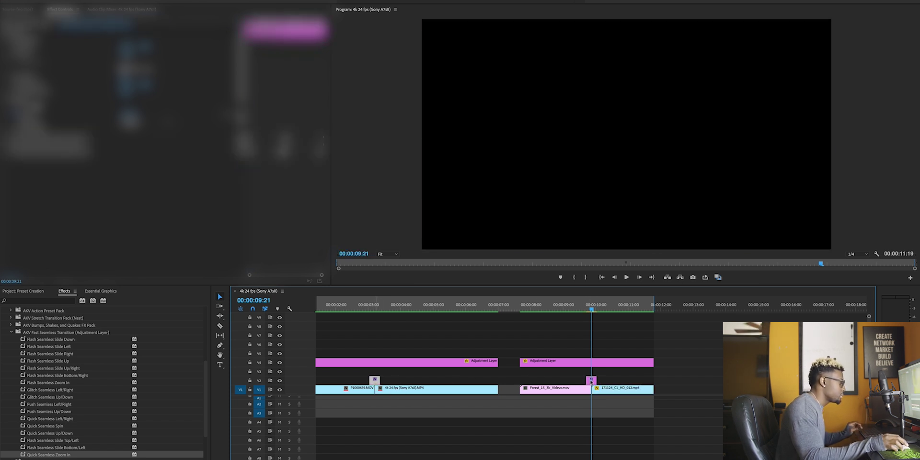
key("=")
key("=")
key("=")
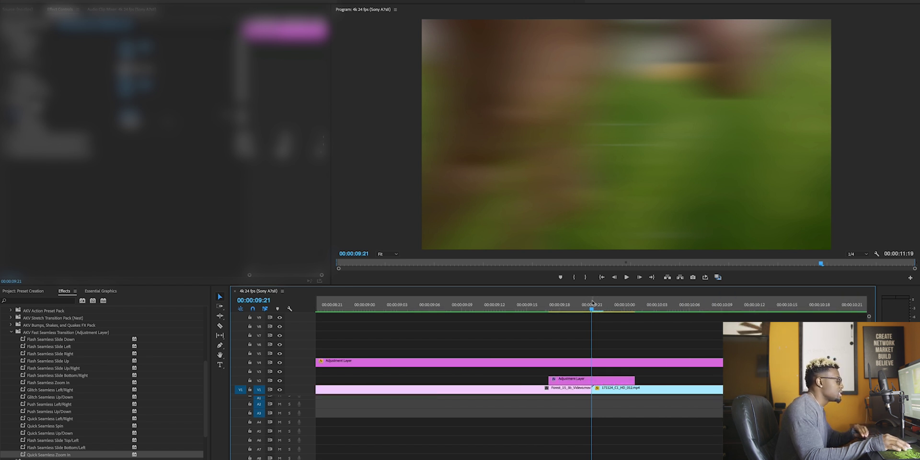
left_click_drag(593, 302, 624, 305)
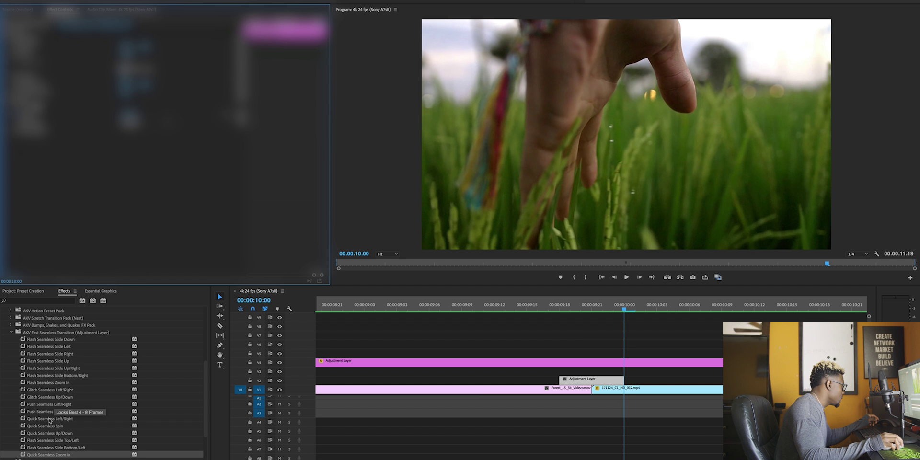
mouse_move(46, 426)
left_mouse_down()
mouse_move(523, 370)
mouse_move(571, 379)
left_mouse_up()
Step: Play back and forth through the Forest-to-grass cut to review the spin transition
left_click(475, 302)
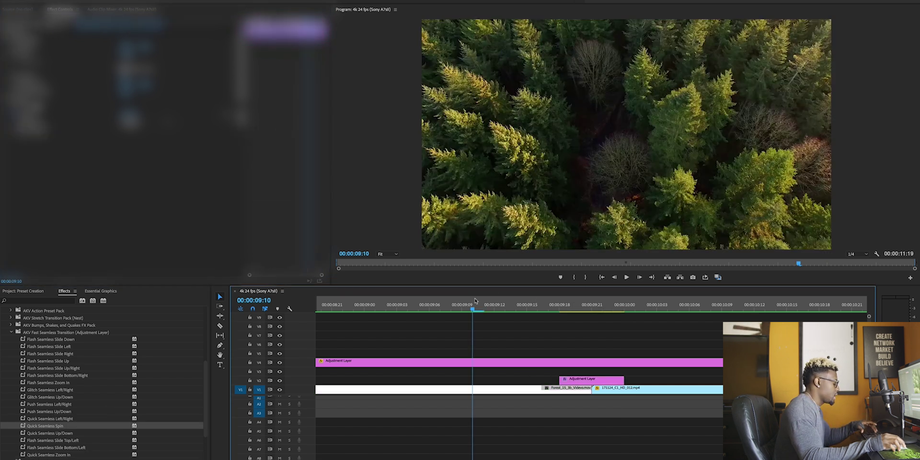
key("minus")
key("minus")
key("space")
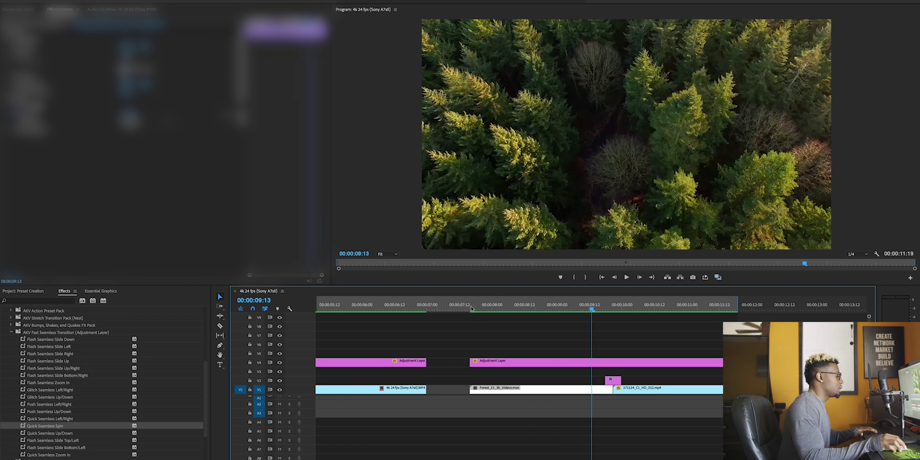
key("j")
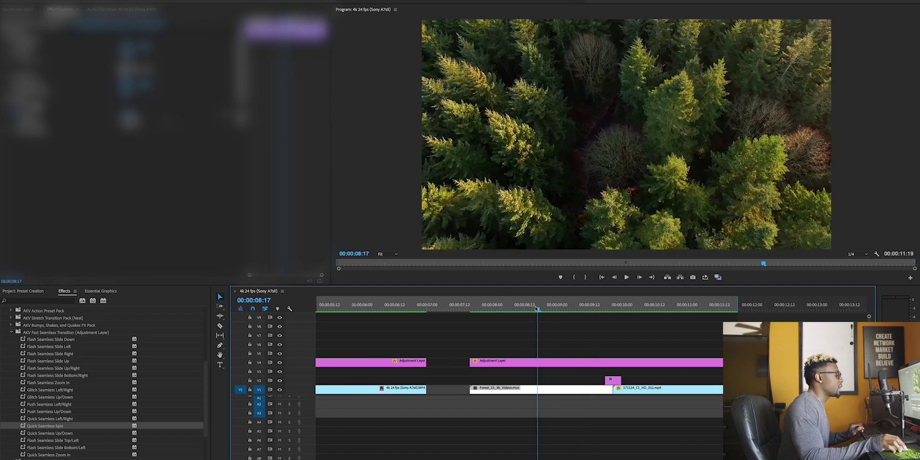
key("l")
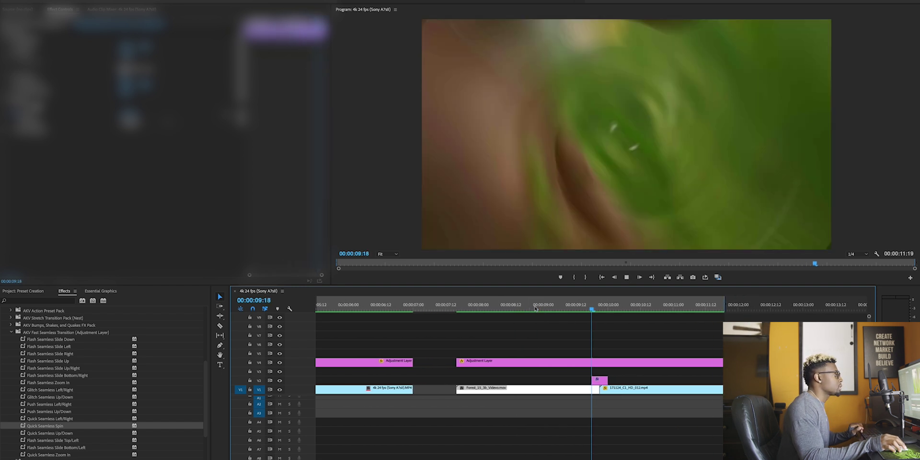
left_click(518, 306)
key("l")
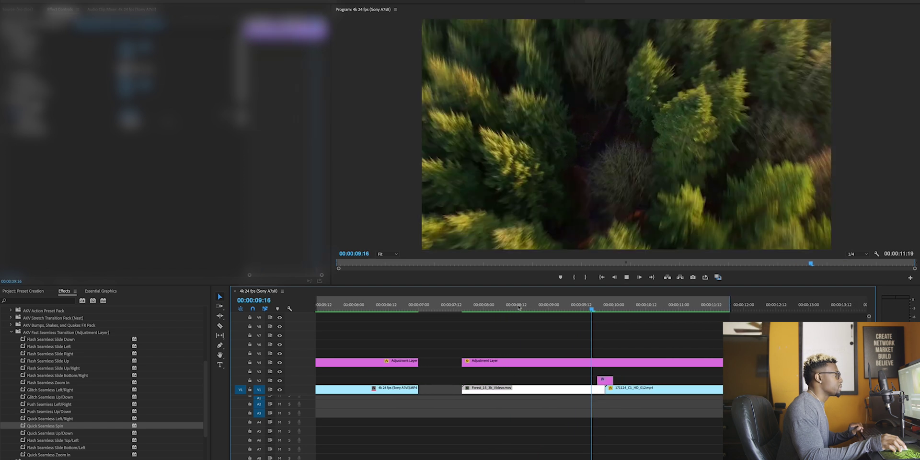
left_click(510, 305)
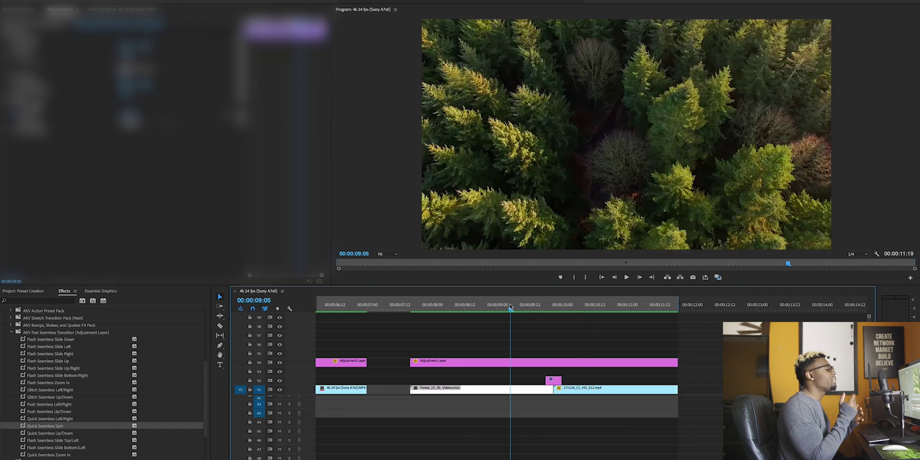